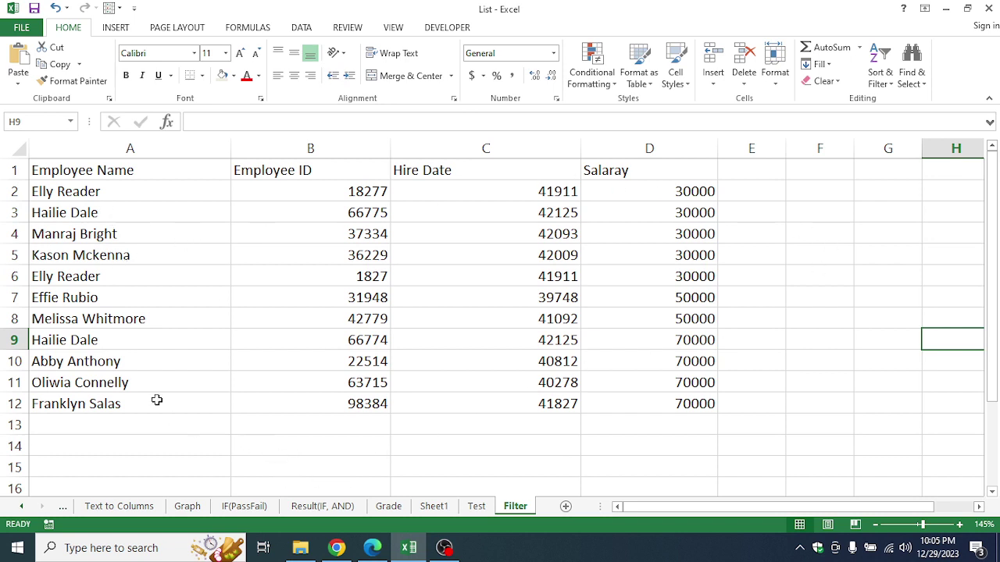
- Enter the first existing employee name in A13 by accepting its AutoComplete suggestion
left_click_drag(83, 195, 67, 404)
left_click(70, 426)
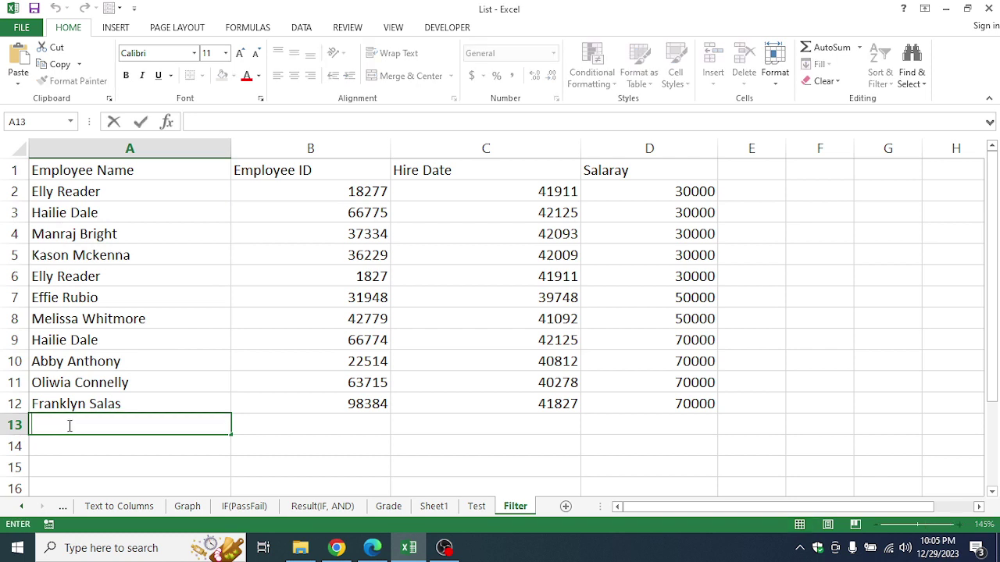
type("Ell")
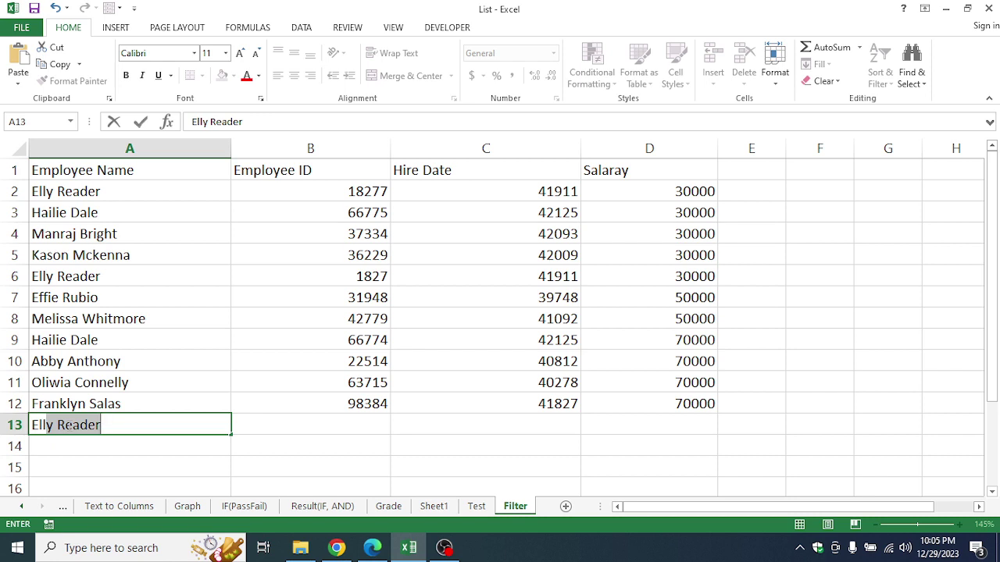
key("Return")
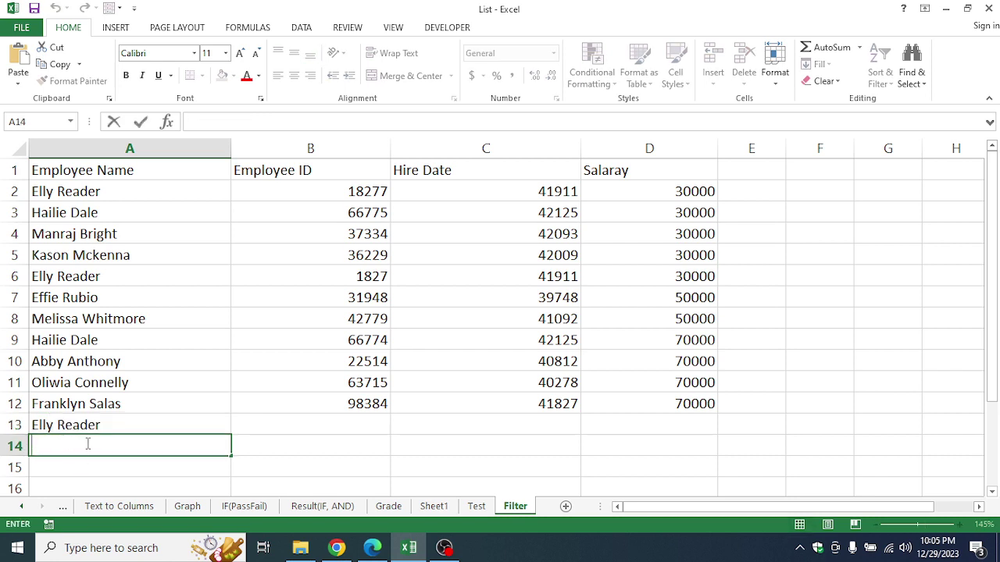
- After fixing typos, enter a second existing employee name in A14 through AutoComplete
type("A")
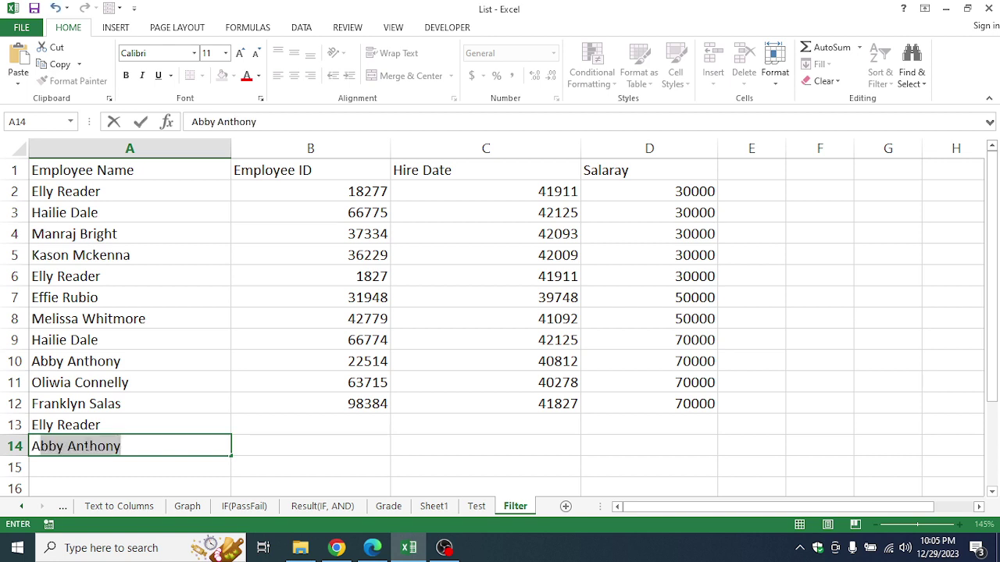
key("BackSpace")
type("k")
key("BackSpace")
type("Ka")
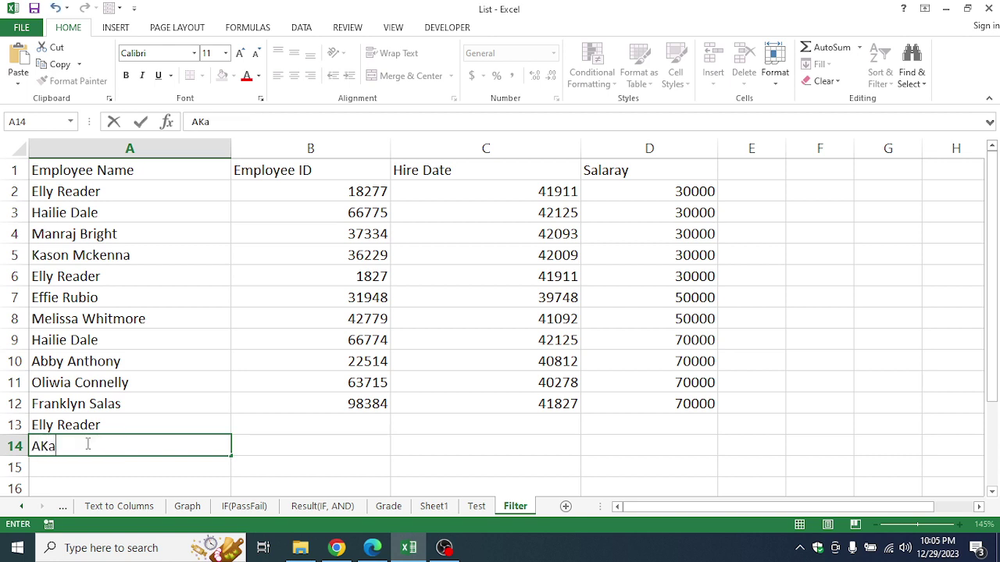
key("BackSpace")
key("BackSpace")
key("BackSpace")
type("Ka")
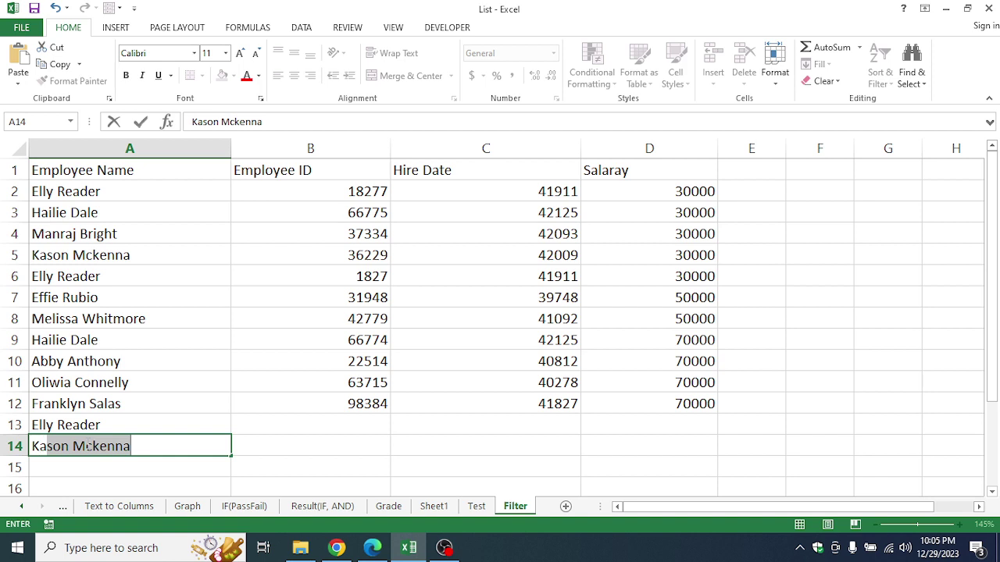
type("s")
key("Return")
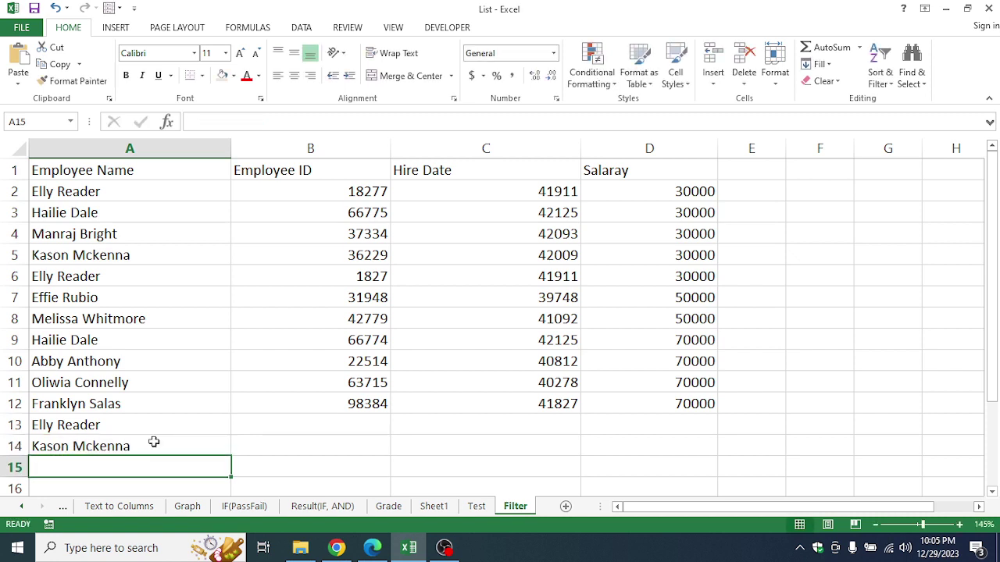
scroll(232, 421, "down", 2)
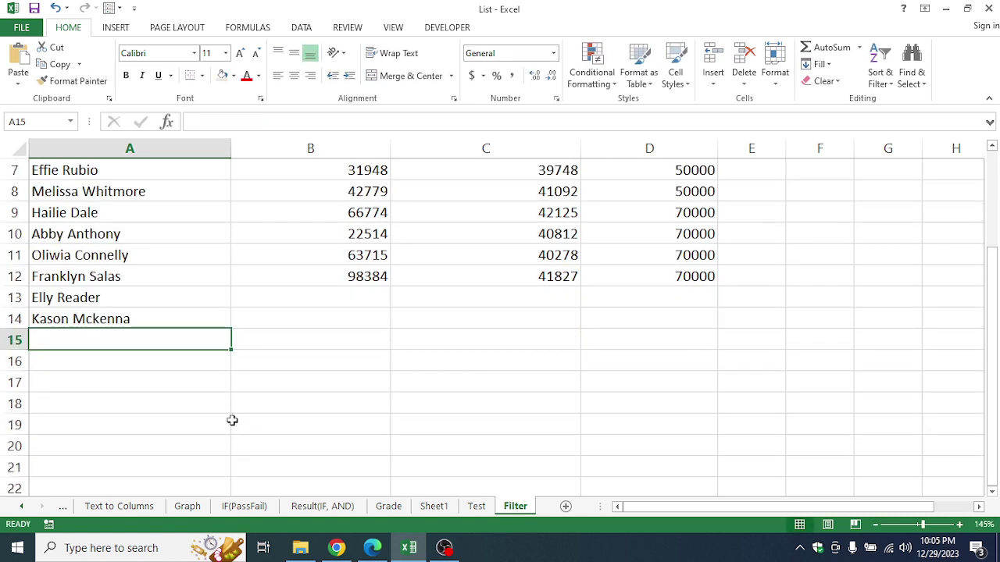
- Type an employee's full name into cell A18, leaving A15:A17 blank
double_click(118, 406)
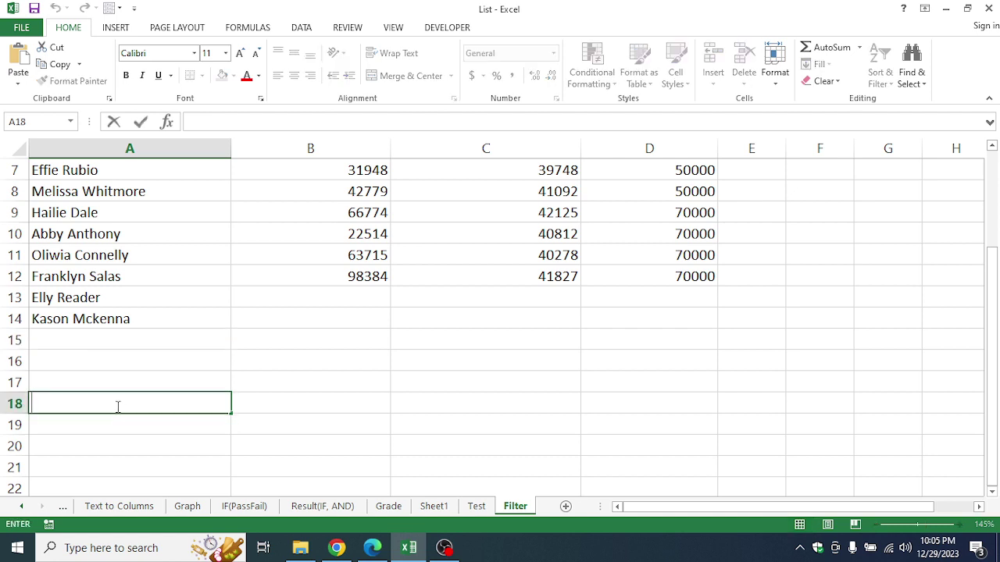
type("Franklyn")
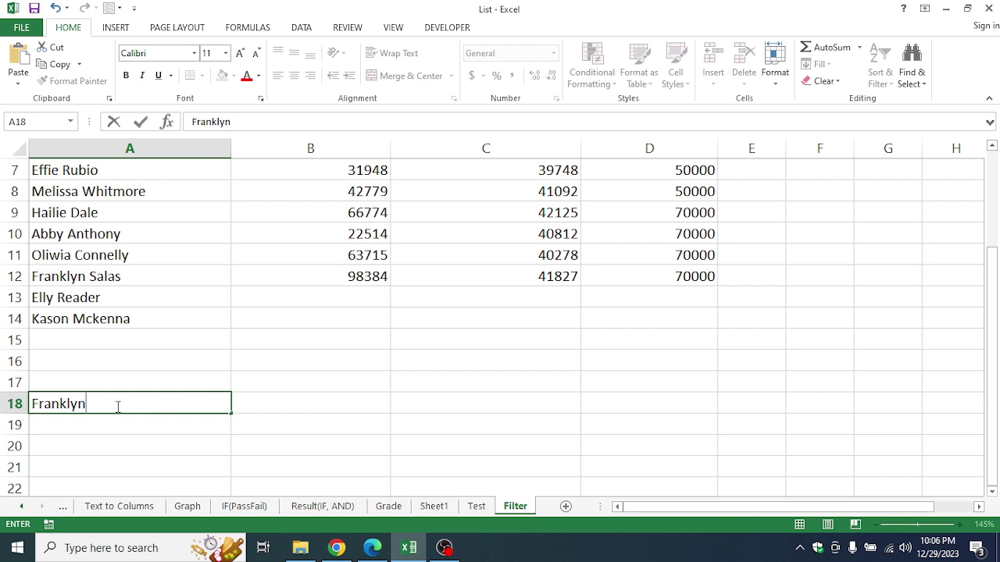
type(" Salas")
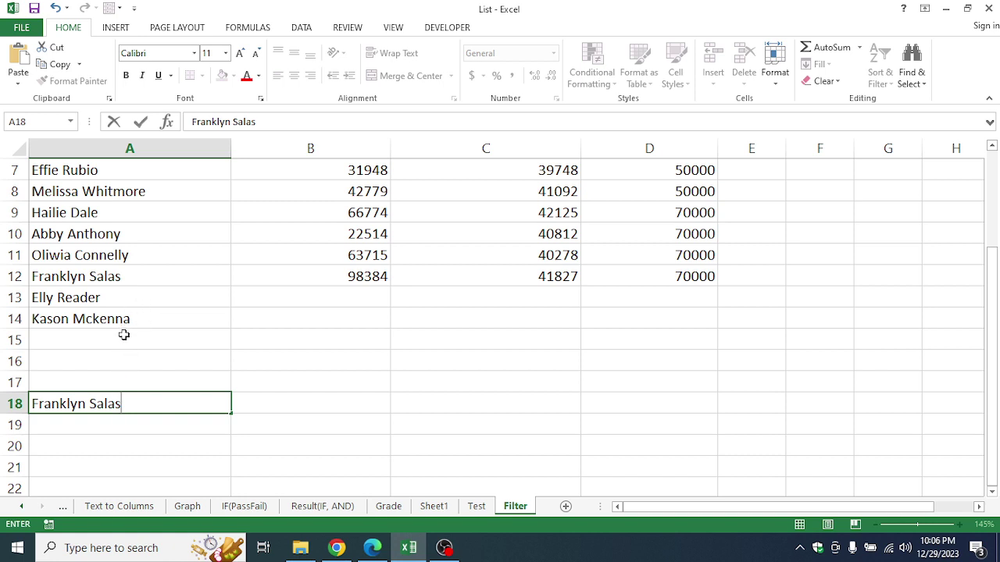
left_click_drag(123, 336, 114, 379)
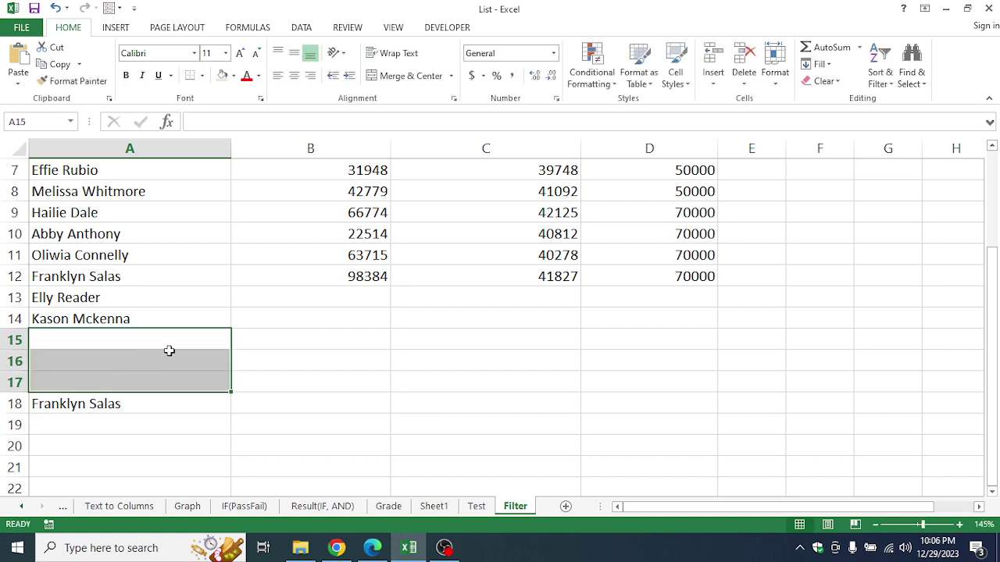
left_click(268, 318)
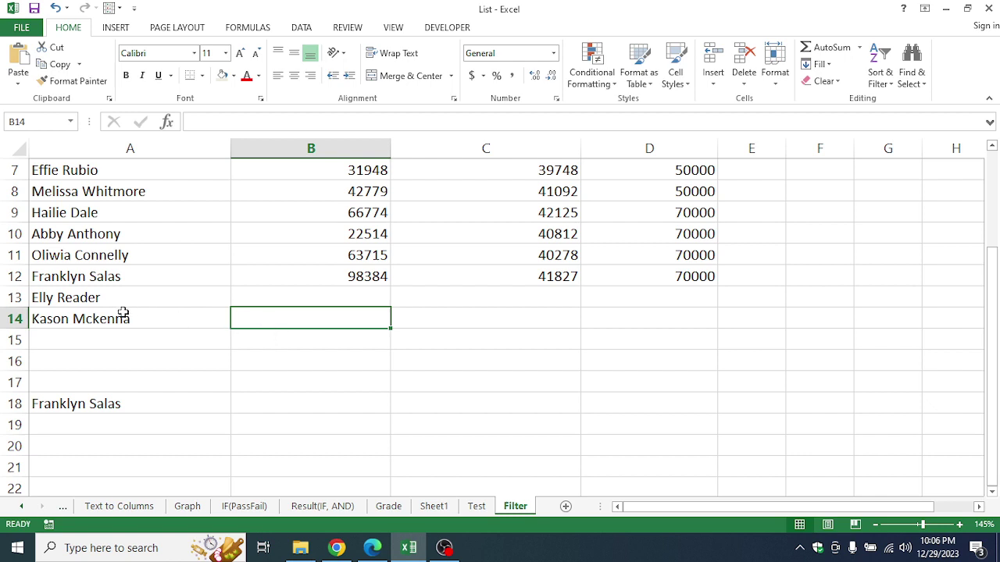
- Fill cells B14:B17 with Y, Z, X and Y
double_click(258, 318)
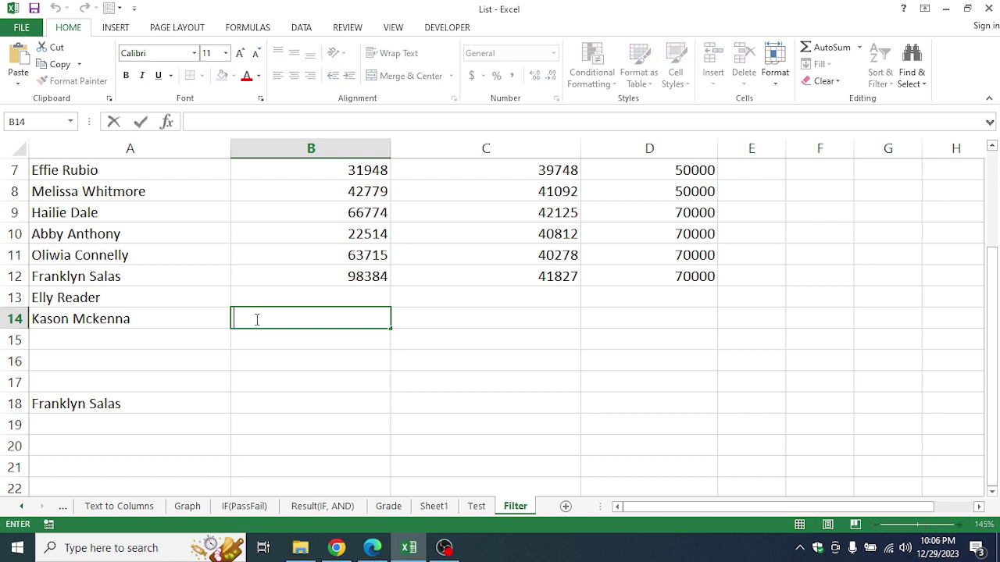
type("Y")
double_click(275, 338)
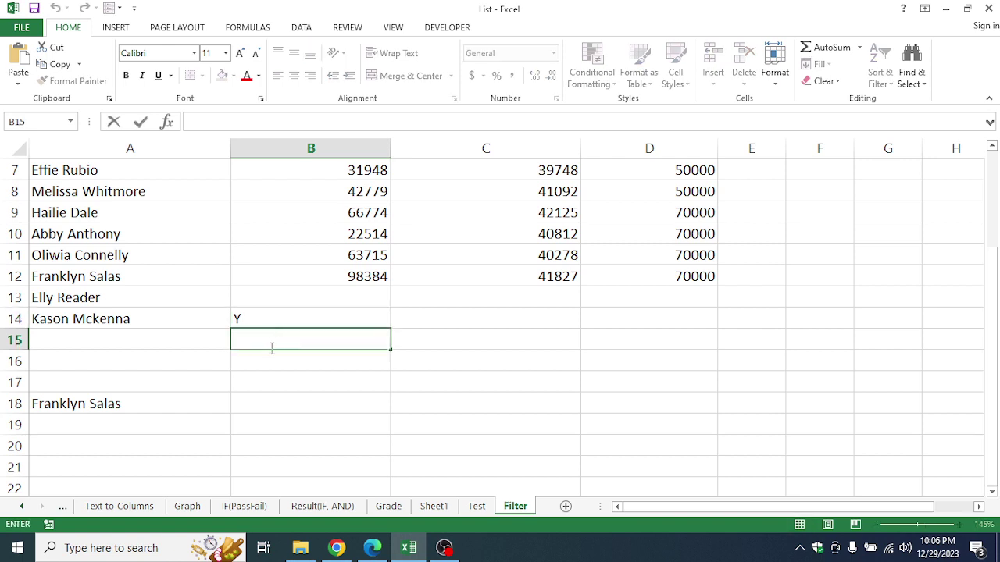
type("Z")
key("Return")
double_click(271, 359)
type("X")
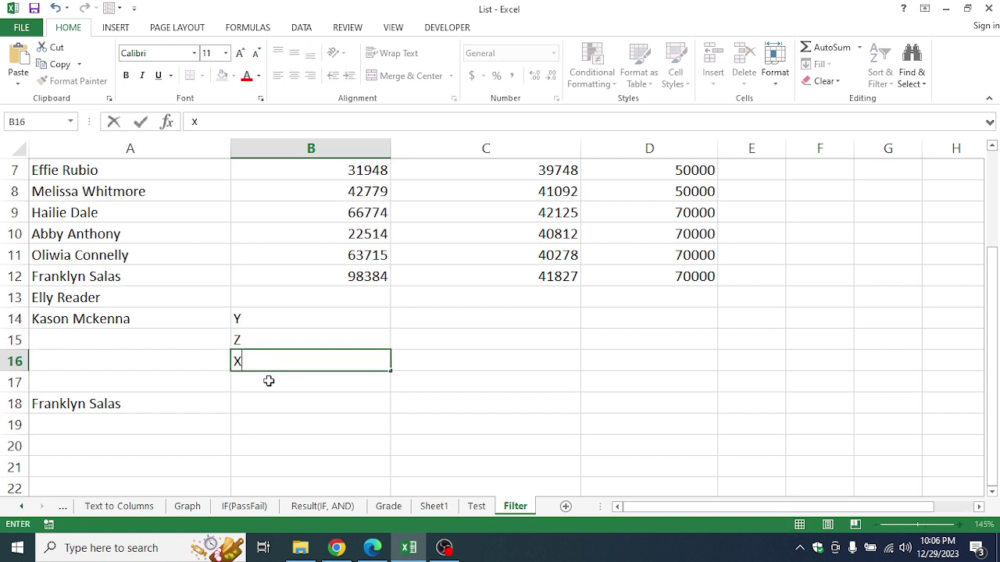
key("Return")
double_click(269, 381)
type("Y")
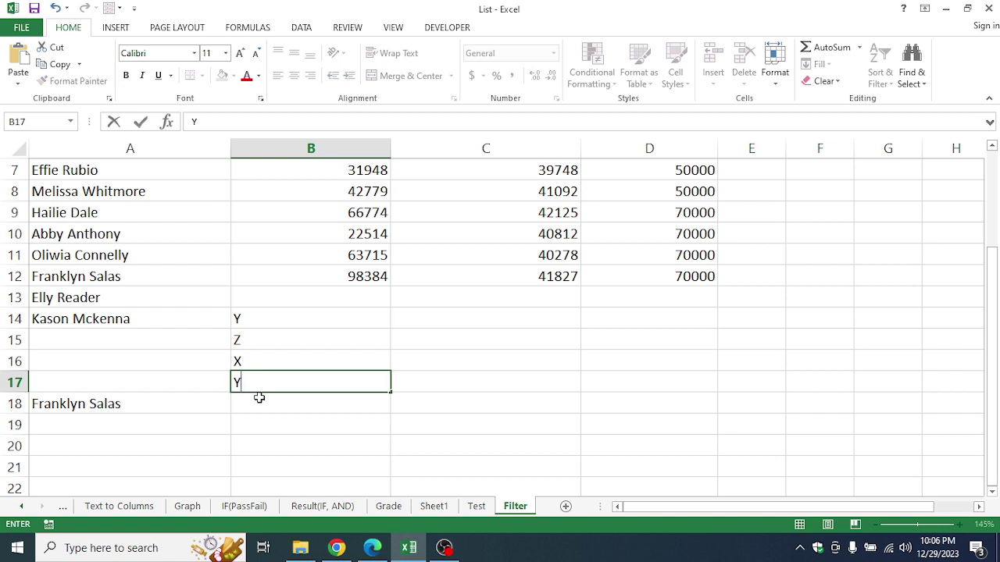
left_click(209, 419)
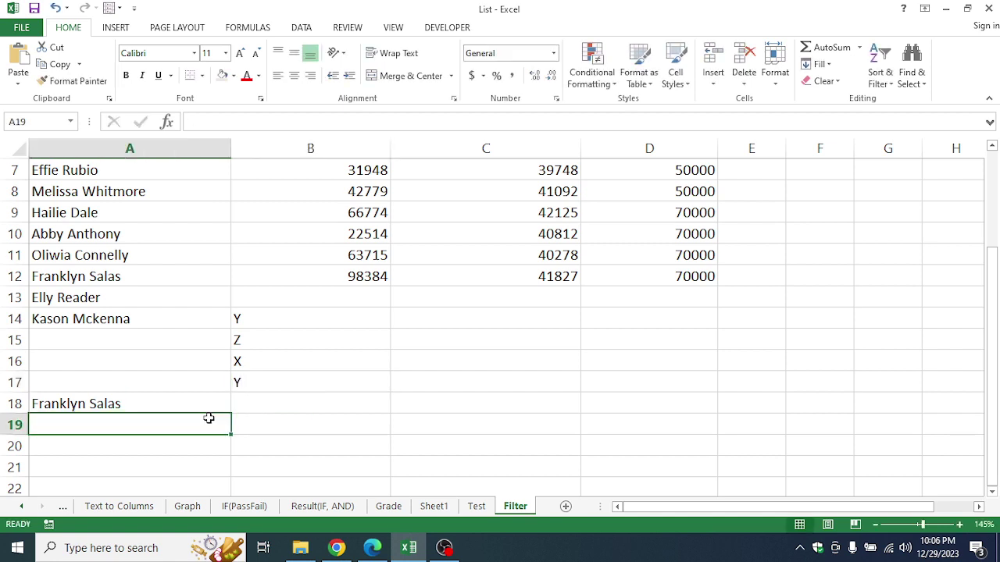
- Add two existing employee names in A19 and A20 via AutoComplete
type("Ell")
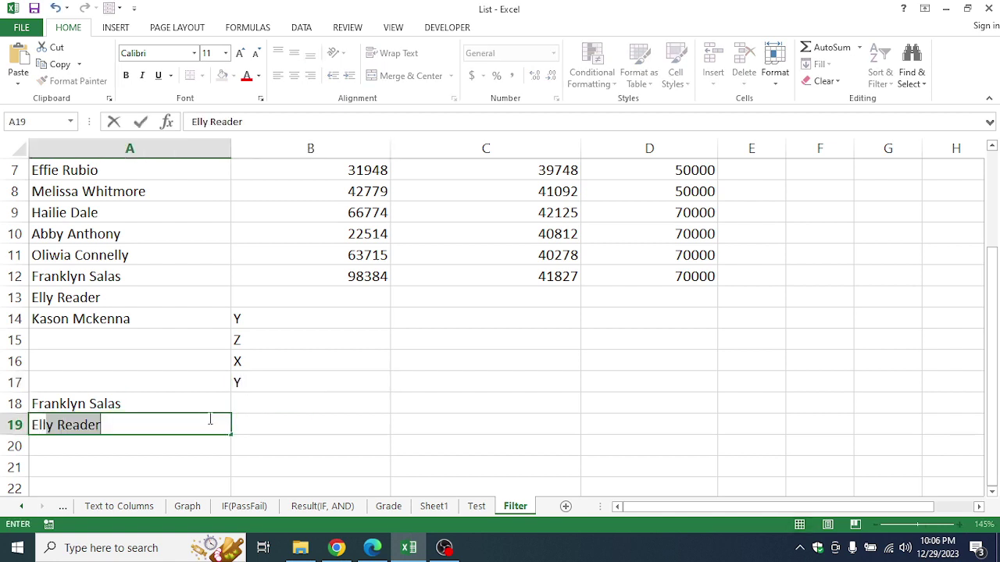
key("Return")
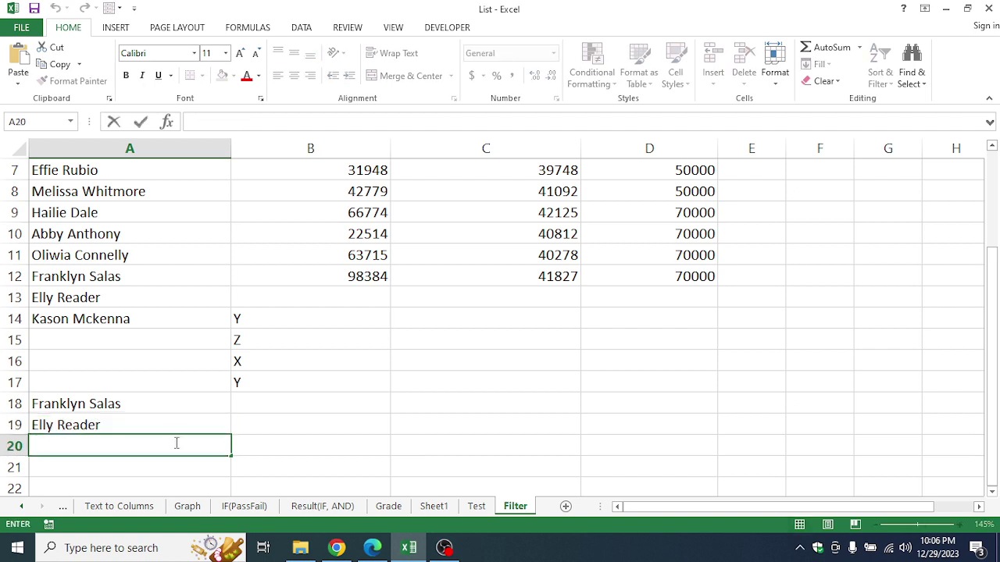
type("D")
key("BackSpace")
type("Abb")
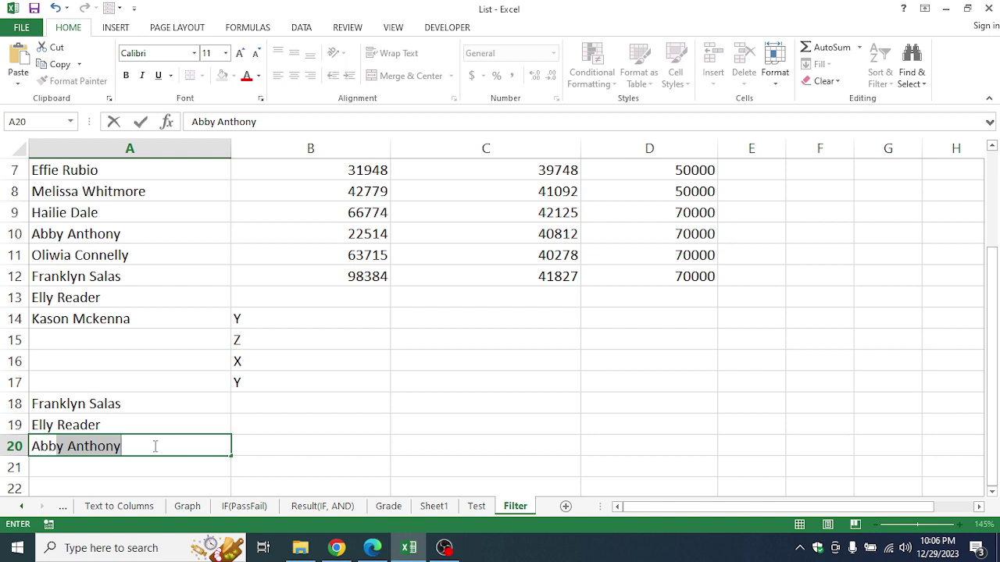
key("Return")
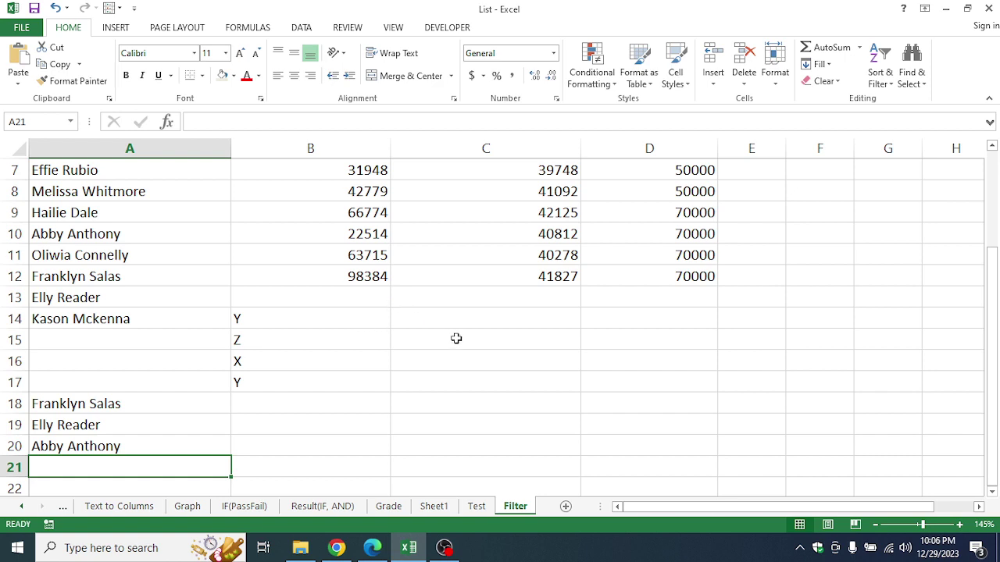
scroll(522, 361, "down", 2)
- Enter 'this is friday' in A23, with Excel capitalizing Friday
double_click(474, 362)
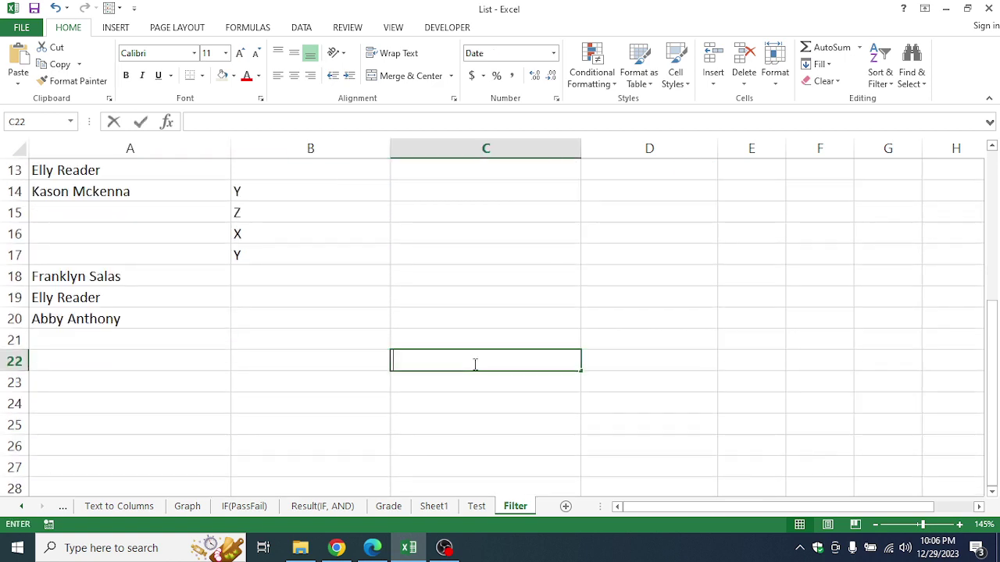
double_click(141, 383)
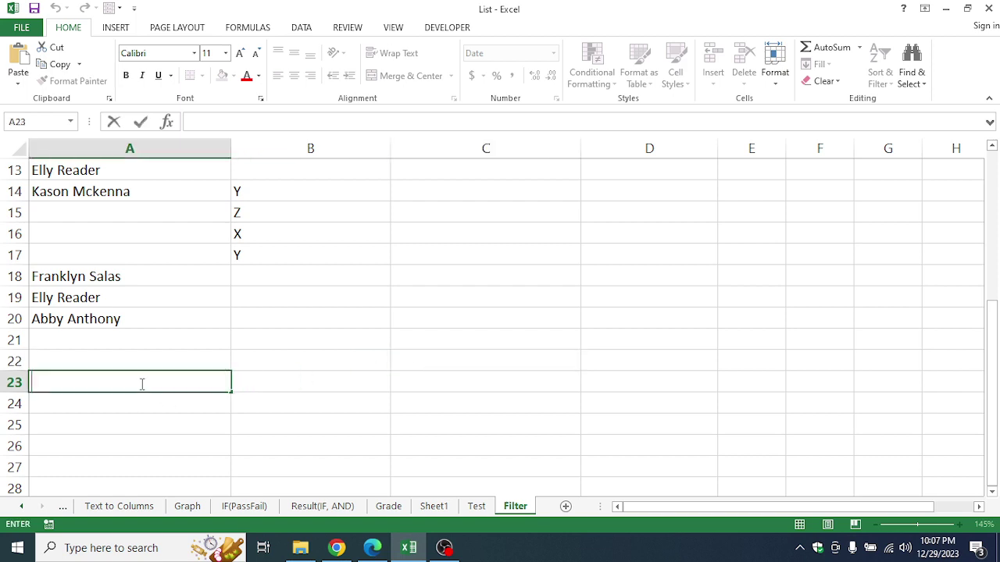
type("this is friday")
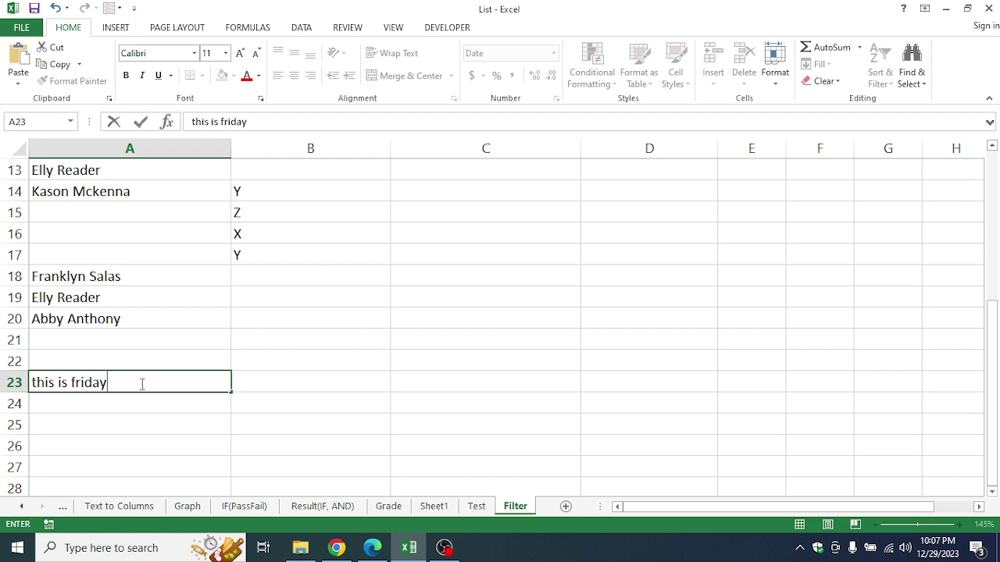
key("Return")
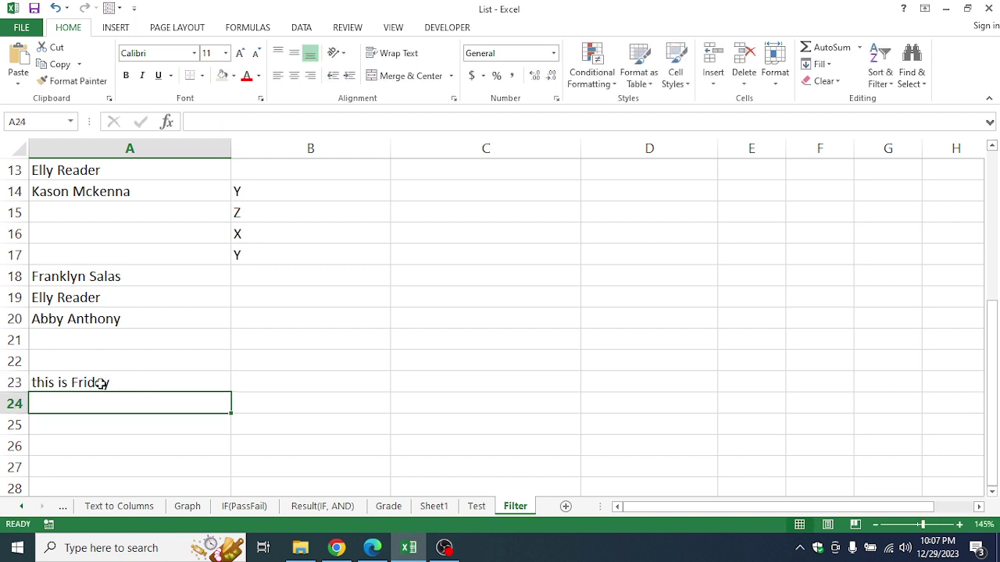
- Extend A23 with '. today is my weekend', with Today auto-capitalized
left_click(102, 383)
double_click(113, 382)
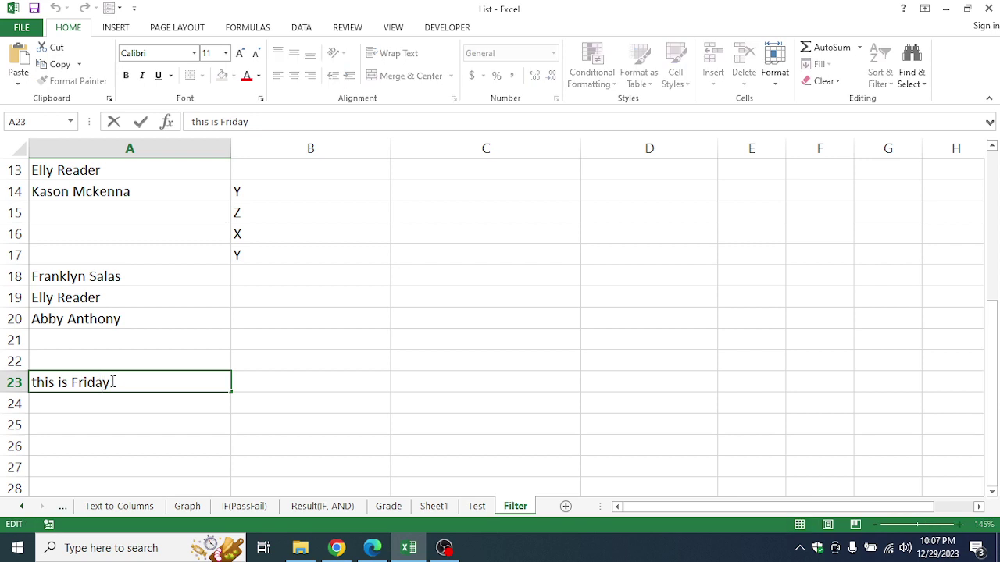
type(". today is")
type(" m")
key("BackSpace")
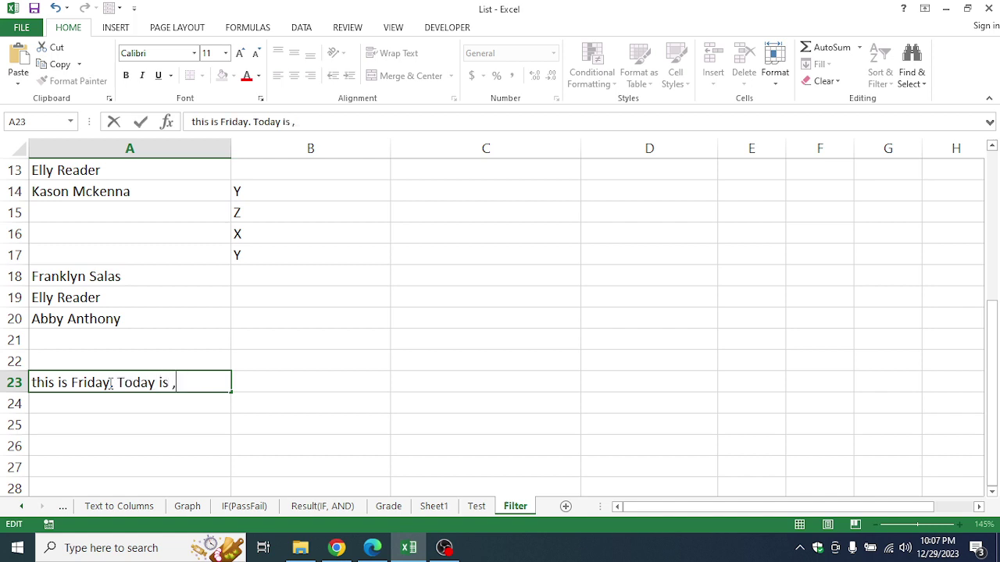
type("my weekend")
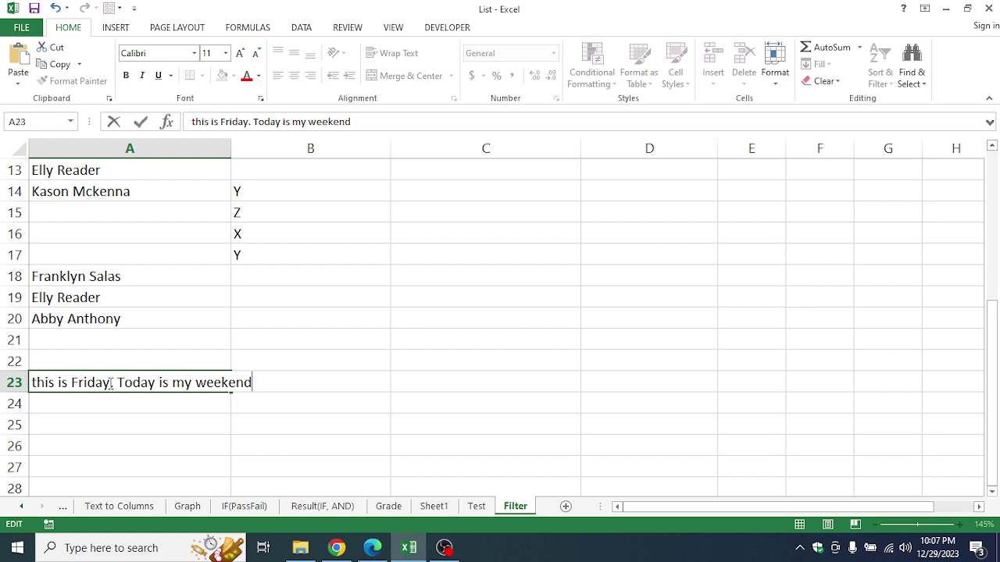
key("Return")
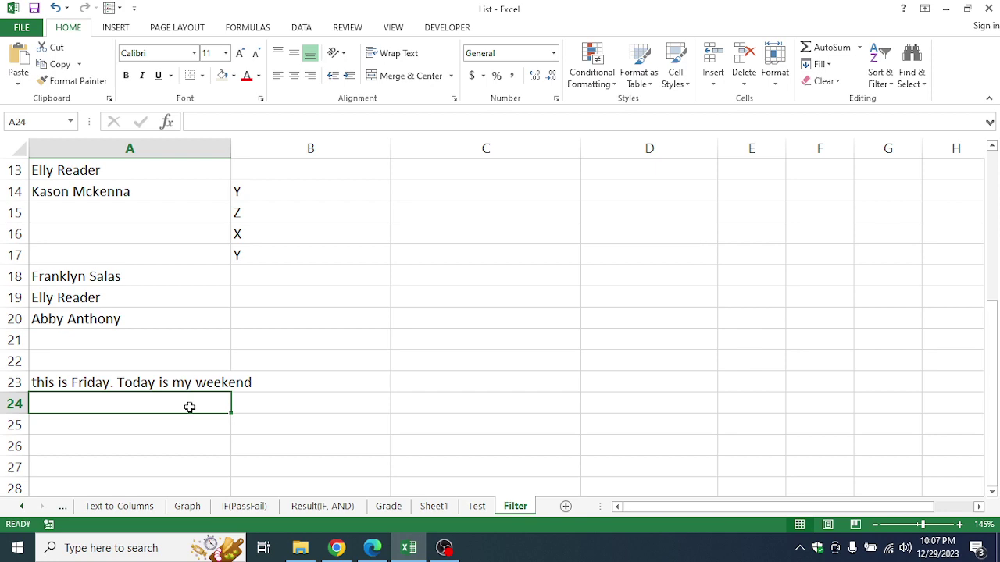
- Bring up the AutoCorrect Options dialog from Excel's Proofing settings
left_click(23, 29)
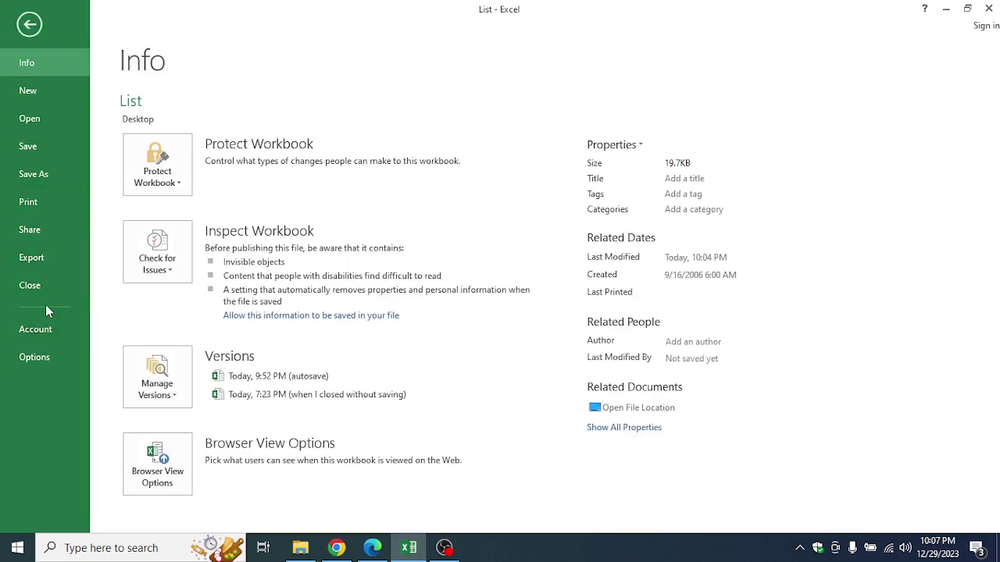
left_click(33, 357)
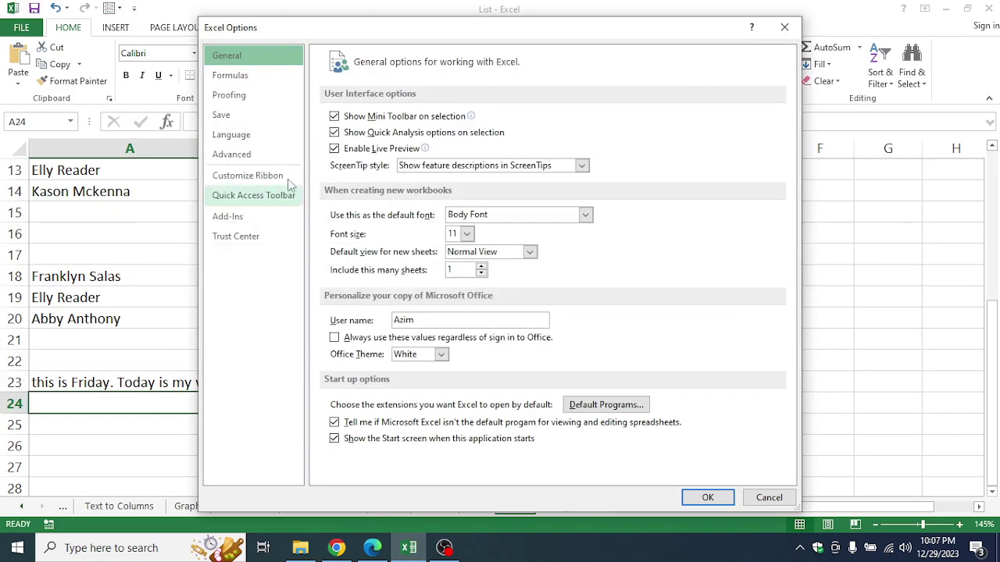
left_click(260, 97)
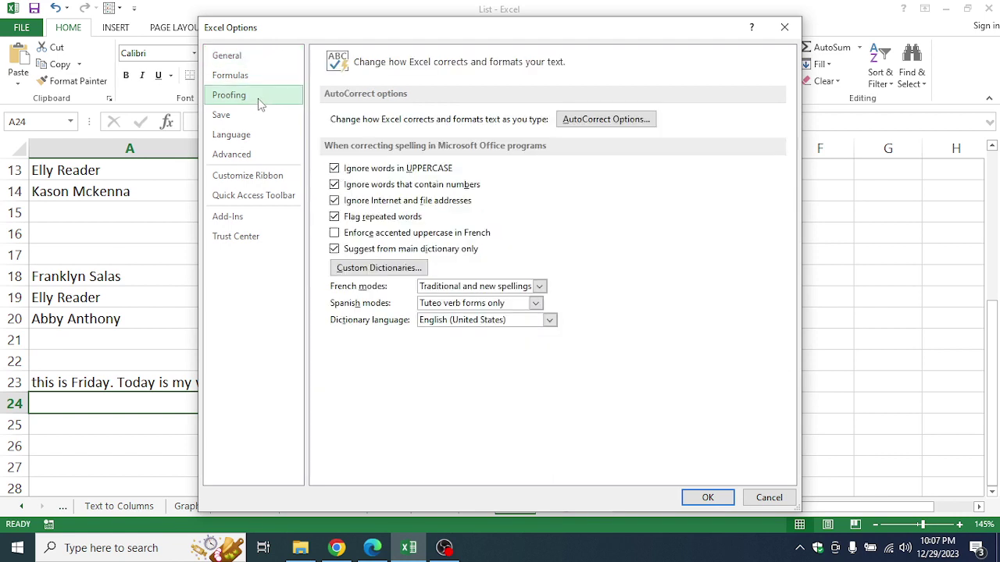
left_click(597, 122)
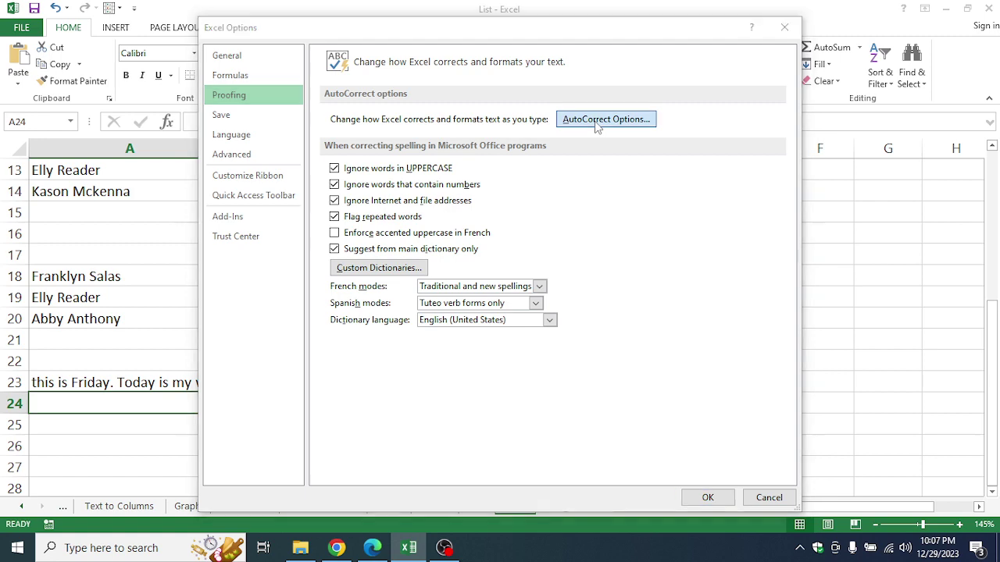
left_click_drag(686, 67, 401, 62)
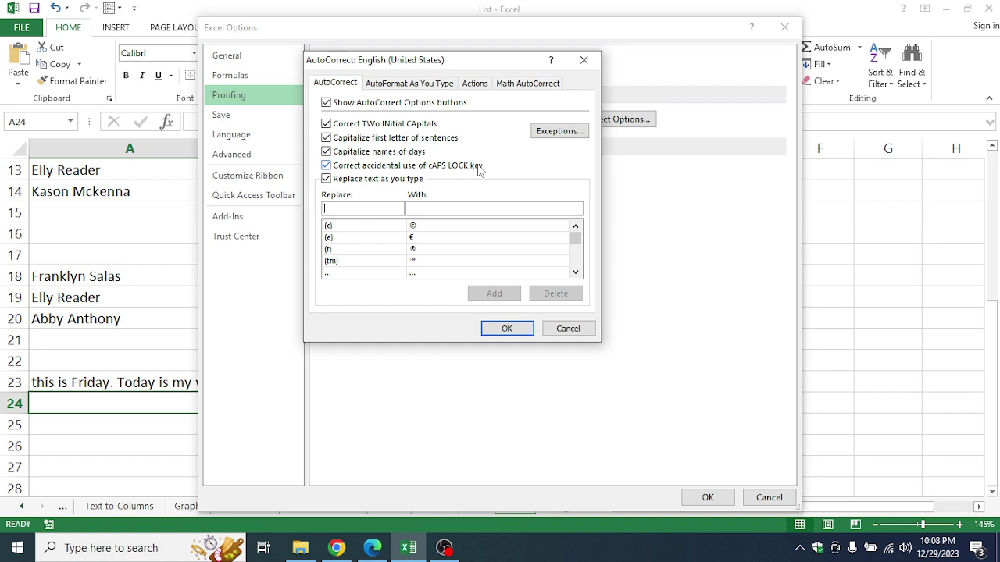
- Find the short-name entry in the AutoCorrect list, check its full-name replacement, and confirm
scroll(373, 254, "down", 7)
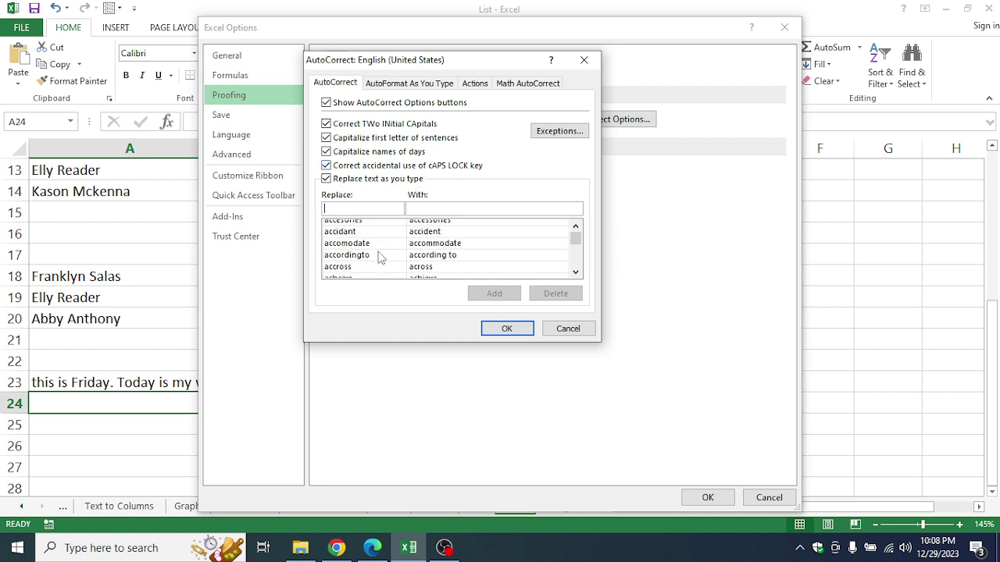
scroll(380, 254, "down", 5)
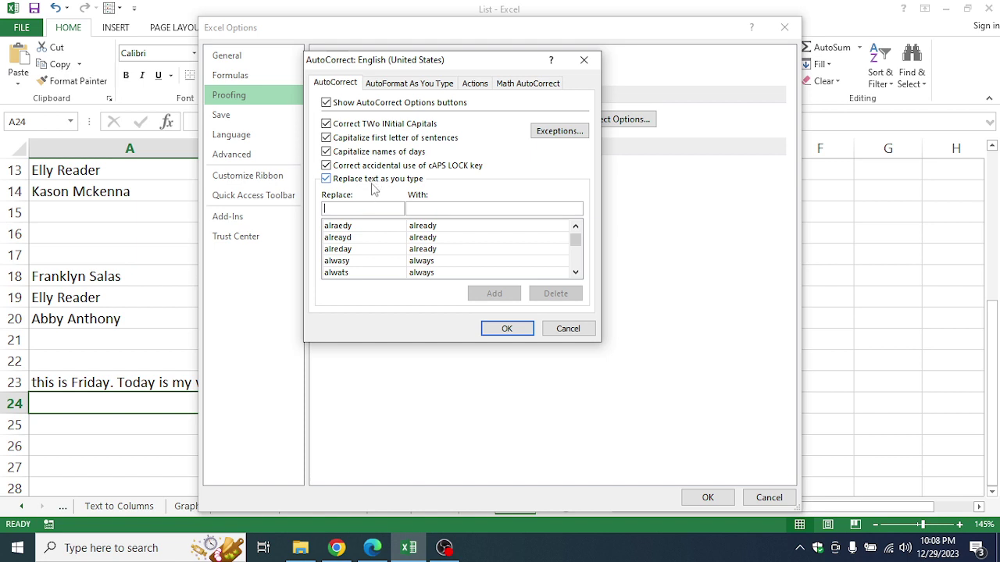
scroll(383, 252, "up", 4)
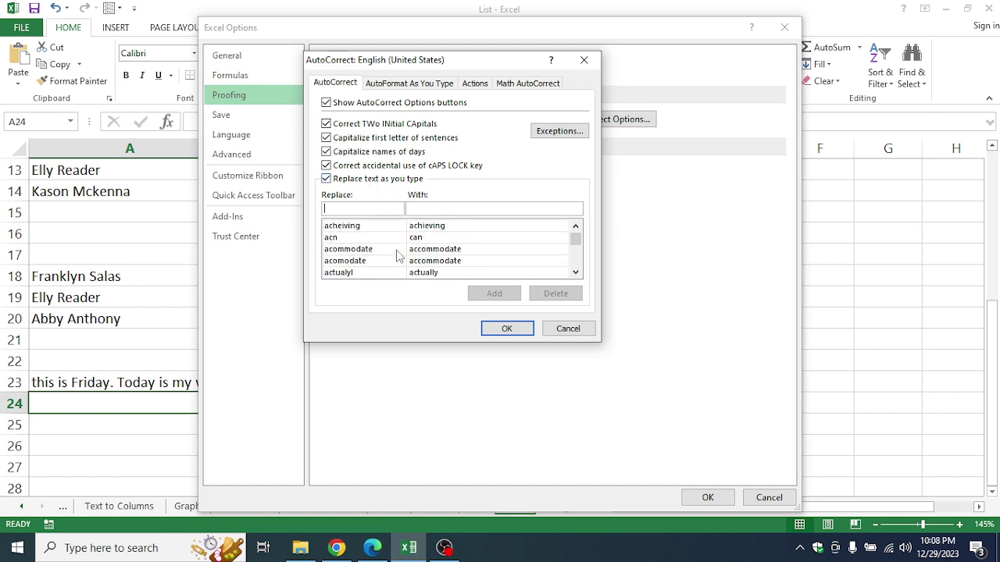
type("Az")
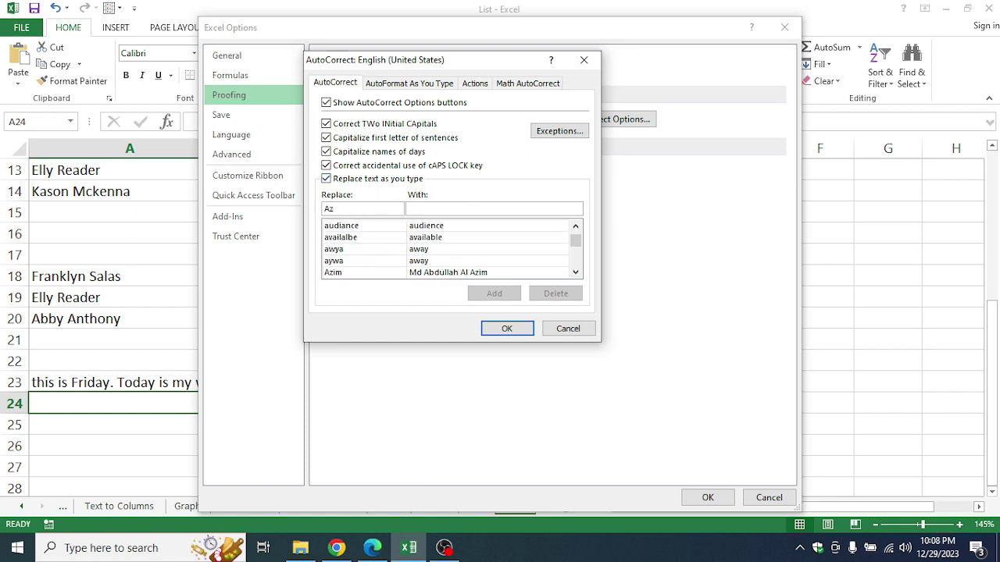
type("im")
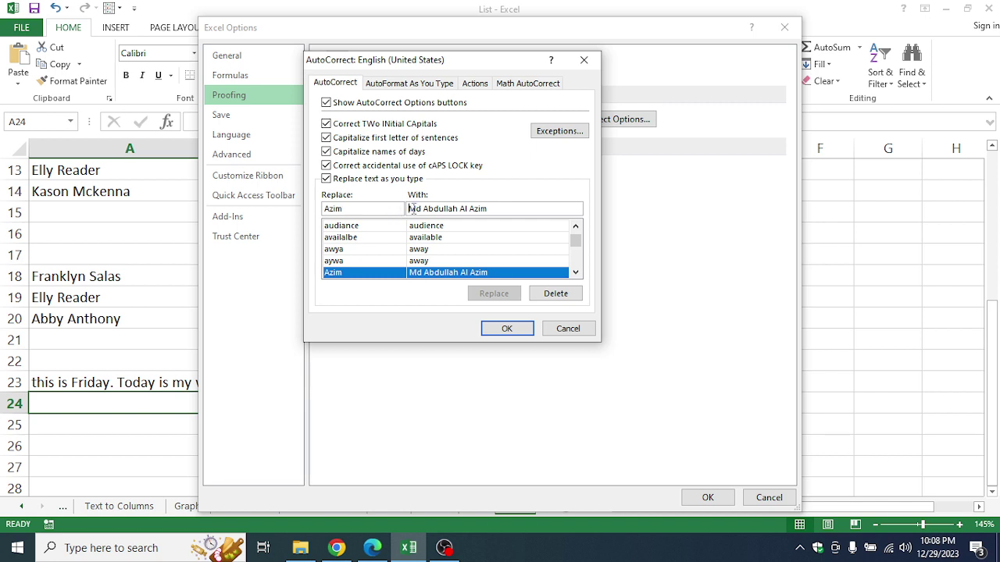
left_click_drag(409, 208, 507, 206)
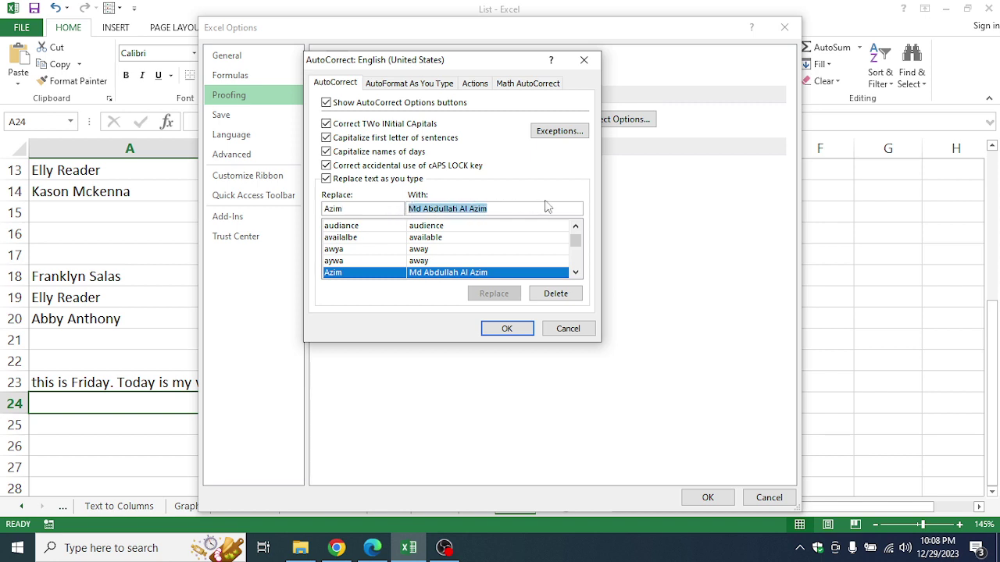
key("shift+Tab")
key("Tab")
left_click(434, 208)
left_click_drag(505, 206, 395, 214)
left_click(507, 328)
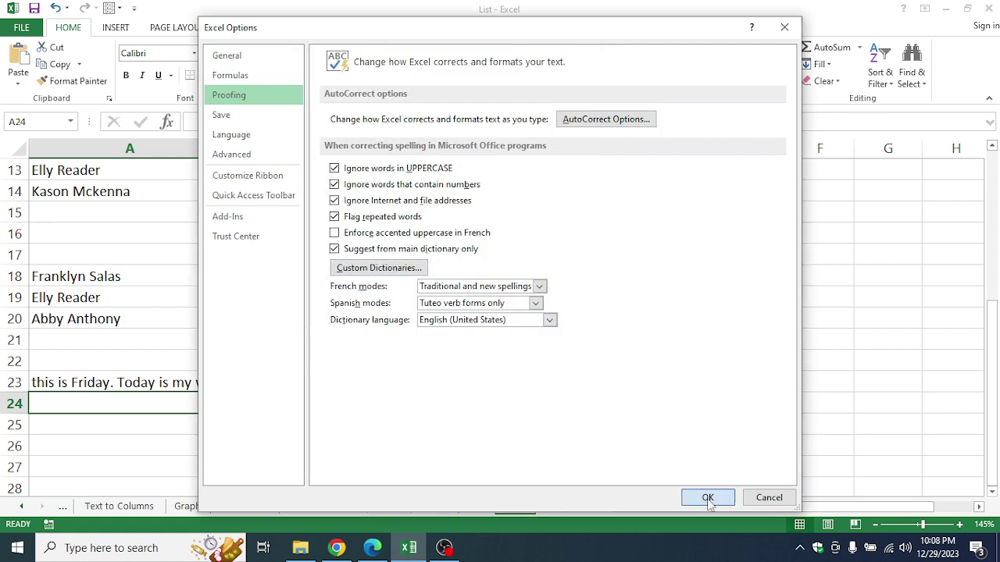
- Close Excel Options, then enter the short name in A27 so it expands to the full name
left_click(707, 497)
scroll(409, 346, "down", 2)
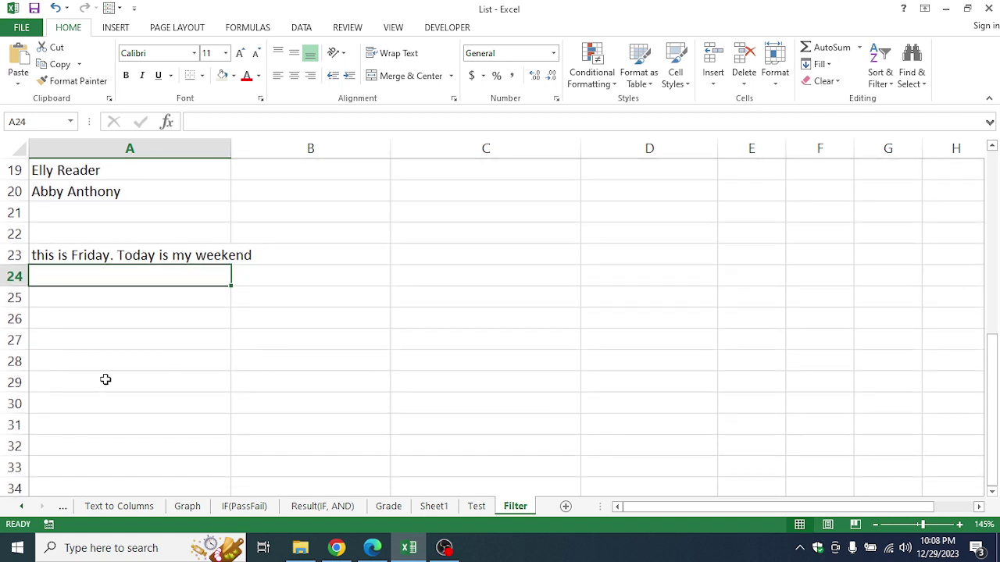
left_click(109, 337)
type("im")
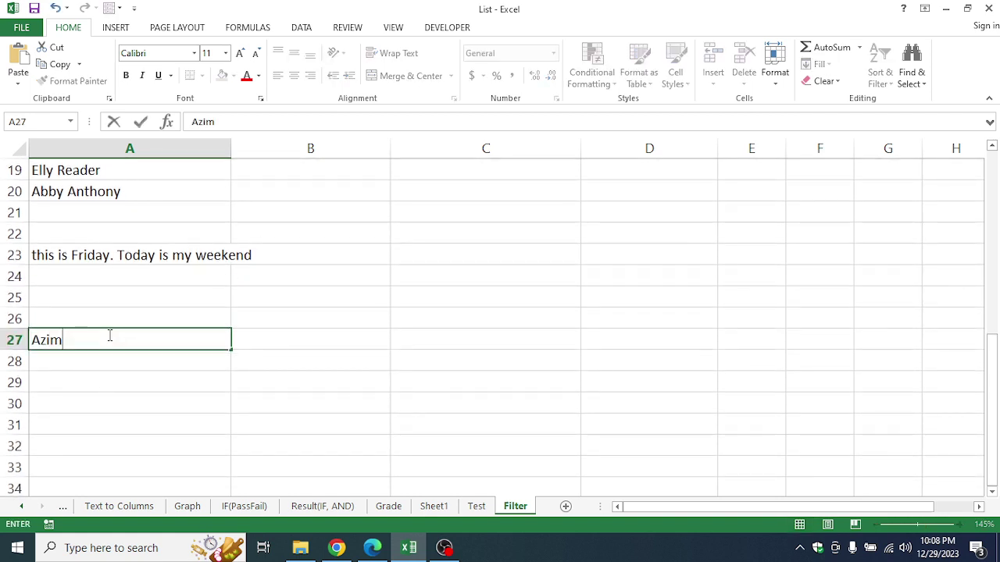
key("Return")
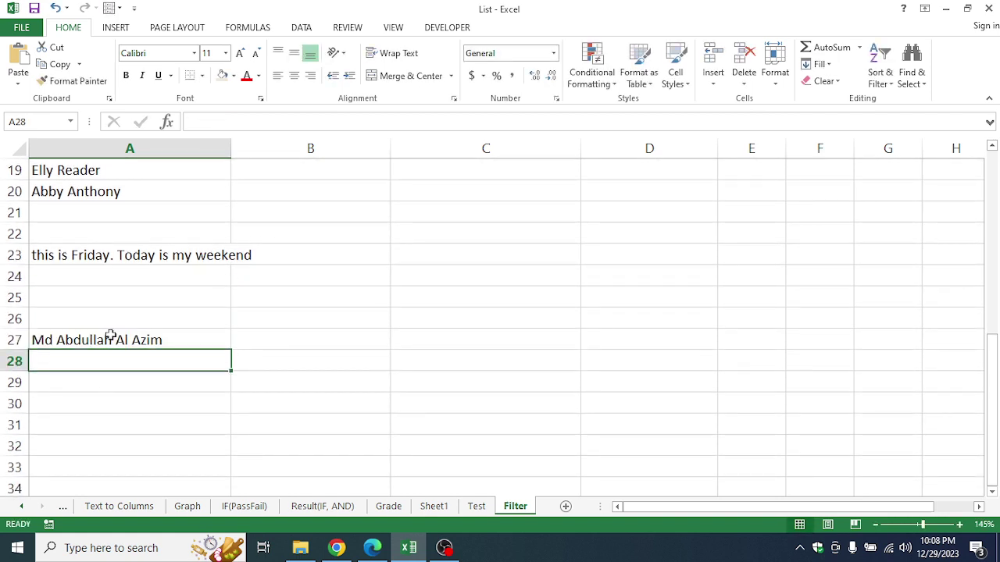